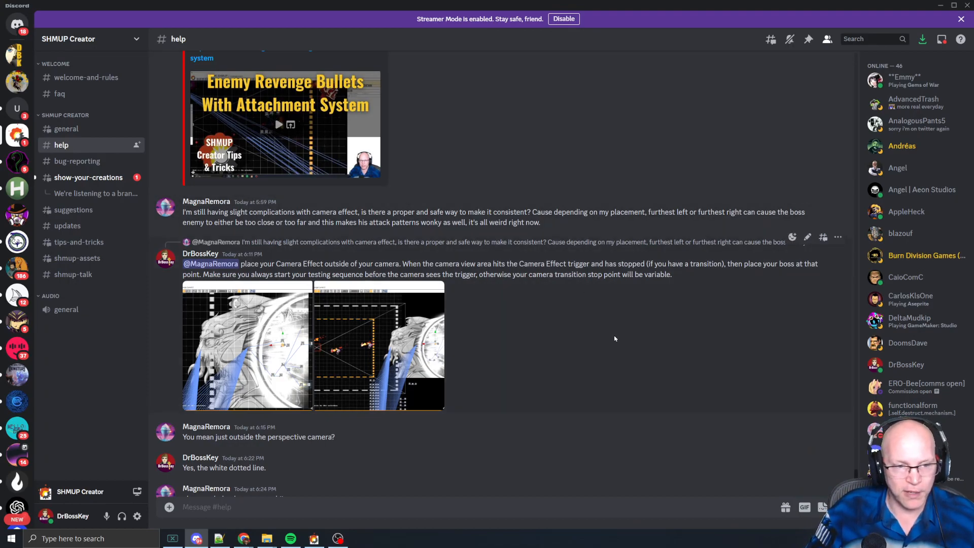
Step: Switch to SHMUP Creator and move the boss with its attachments beyond the camera's white dashed frame
{"action": "scroll", "coordinate": [510, 240], "scroll_direction": "down", "scroll_amount": 2}
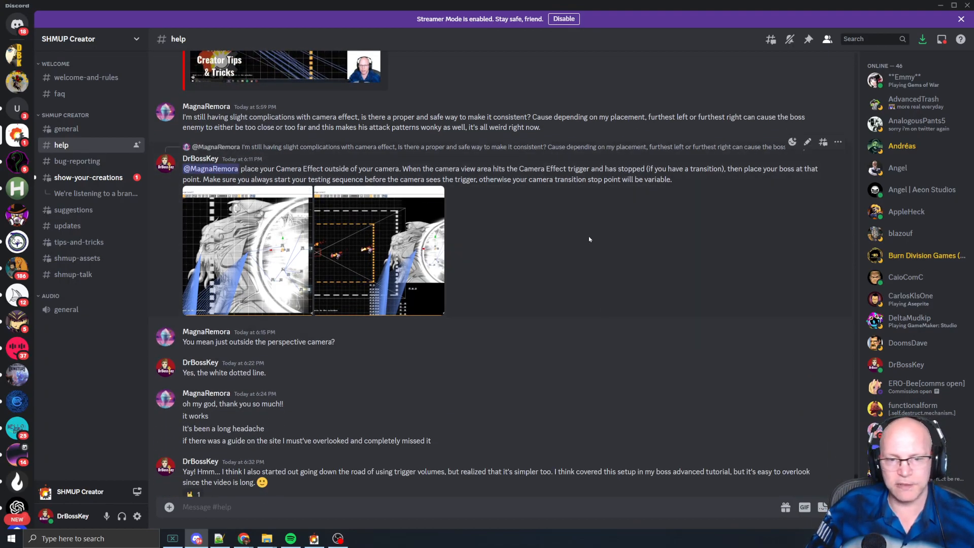
{"action": "key", "text": "alt+Tab"}
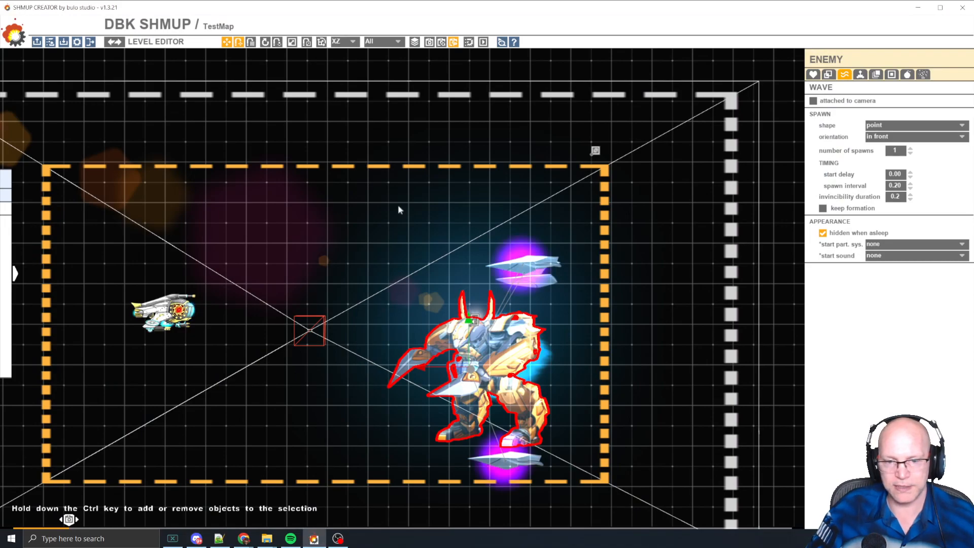
{"action": "scroll", "coordinate": [327, 273], "scroll_direction": "down", "scroll_amount": 4}
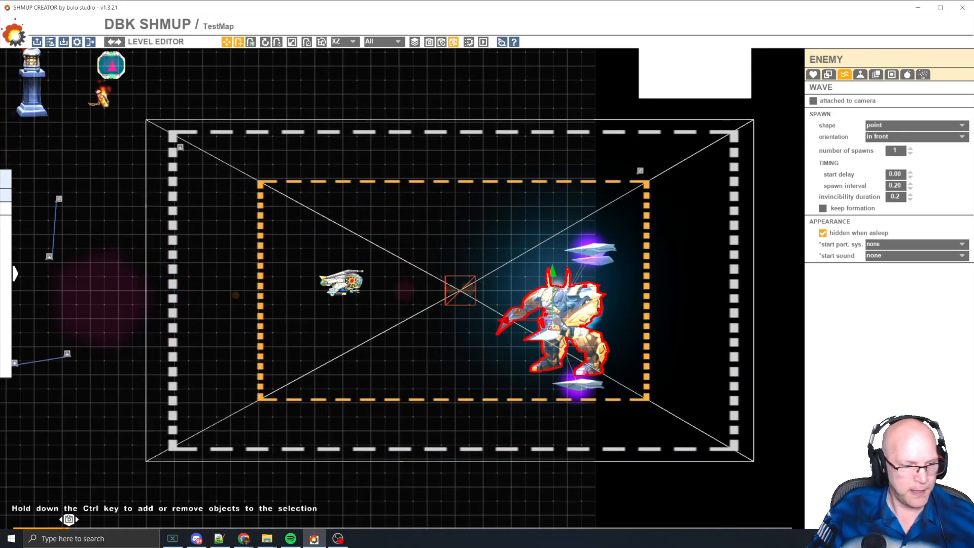
{"action": "left_click_drag", "start_coordinate": [461, 227], "coordinate": [680, 436]}
{"action": "left_click_drag", "start_coordinate": [515, 316], "coordinate": [775, 317]}
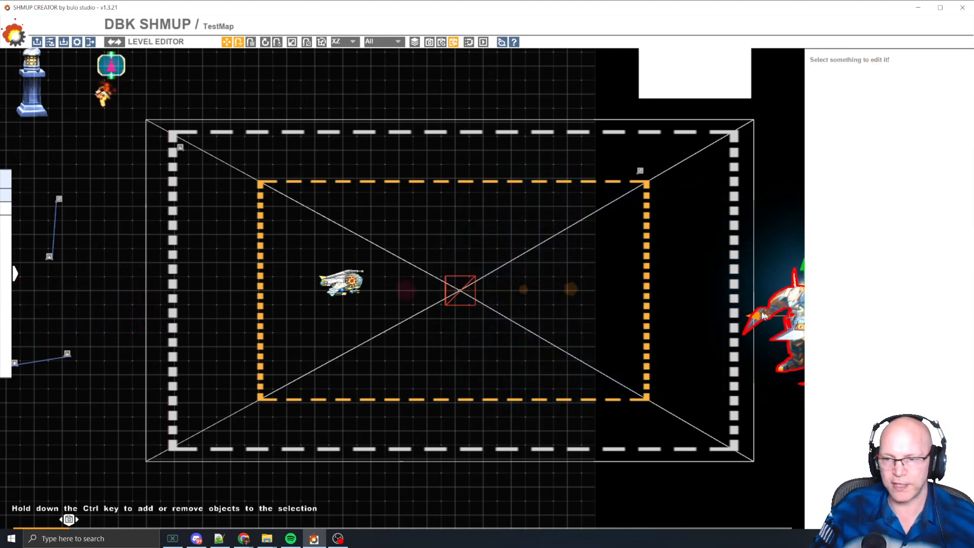
Step: Move the camera back along its timeline so the camera effect trigger lies just outside the white dashed frame
{"action": "middle_click_drag", "start_coordinate": [602, 388], "coordinate": [345, 334]}
{"action": "scroll", "coordinate": [345, 335], "scroll_direction": "down", "scroll_amount": 1}
{"action": "middle_click_drag", "start_coordinate": [349, 241], "coordinate": [335, 292]}
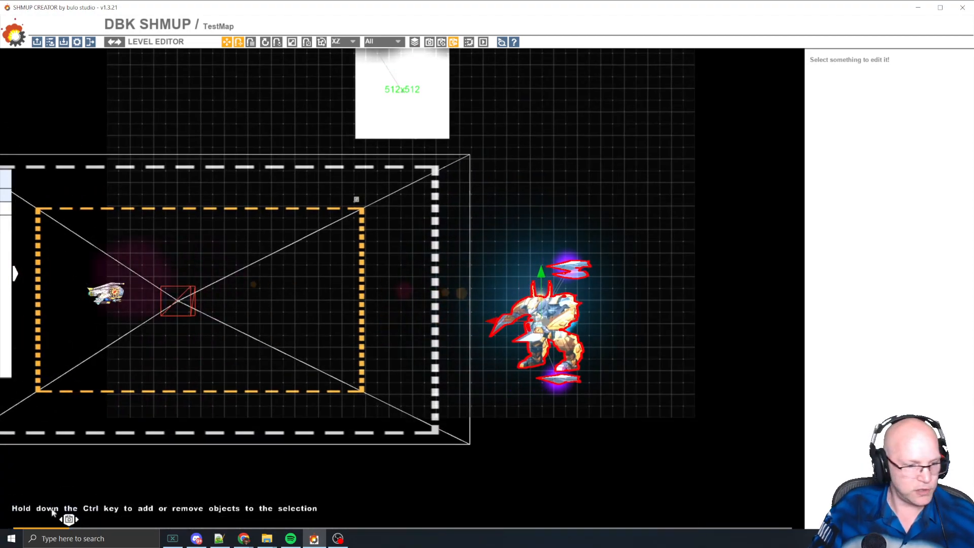
{"action": "mouse_move", "coordinate": [66, 523]}
{"action": "left_mouse_down"}
{"action": "mouse_move", "coordinate": [46, 524]}
{"action": "mouse_move", "coordinate": [55, 524]}
{"action": "left_mouse_up"}
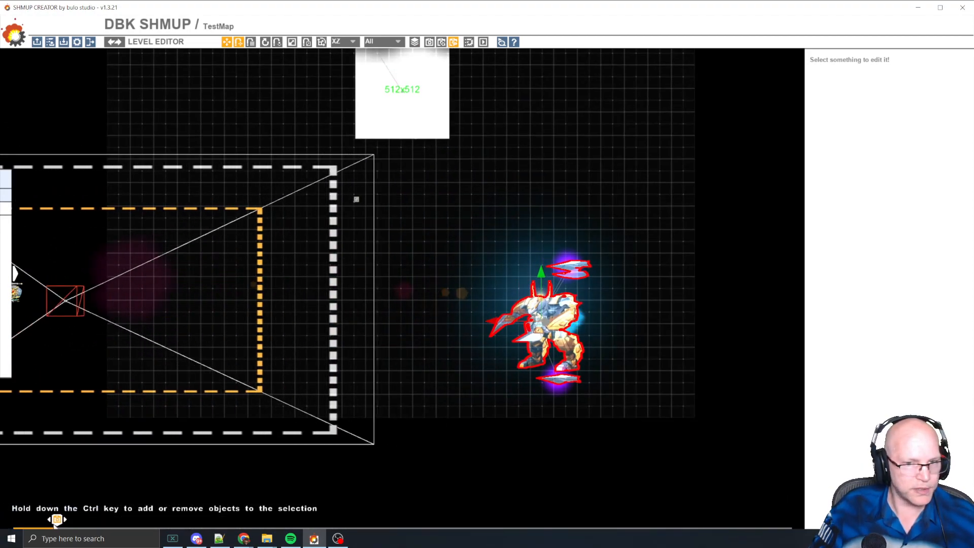
Step: Select the camera and examine its movement, waypoint and wake zone properties
{"action": "middle_click_drag", "start_coordinate": [122, 392], "coordinate": [278, 431]}
{"action": "left_click", "coordinate": [235, 346]}
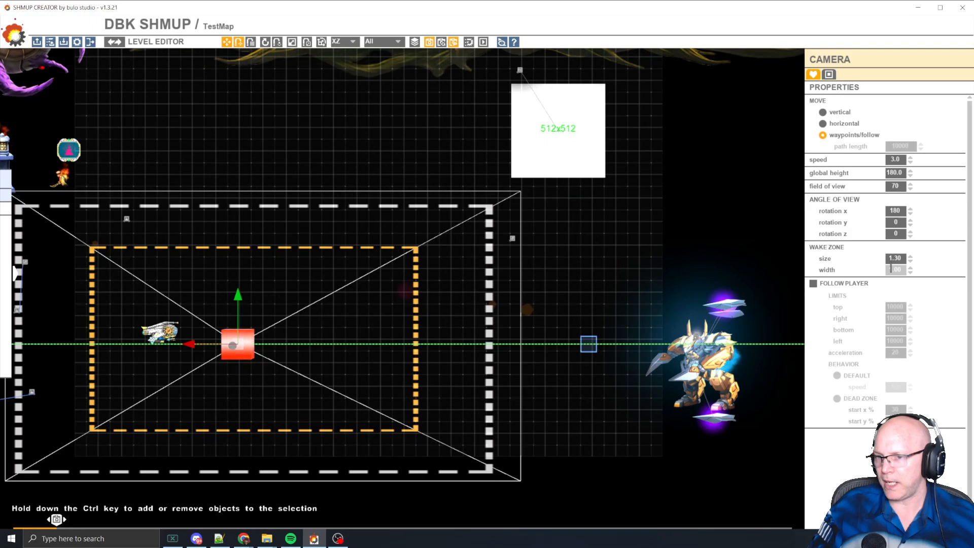
{"action": "left_click", "coordinate": [815, 75]}
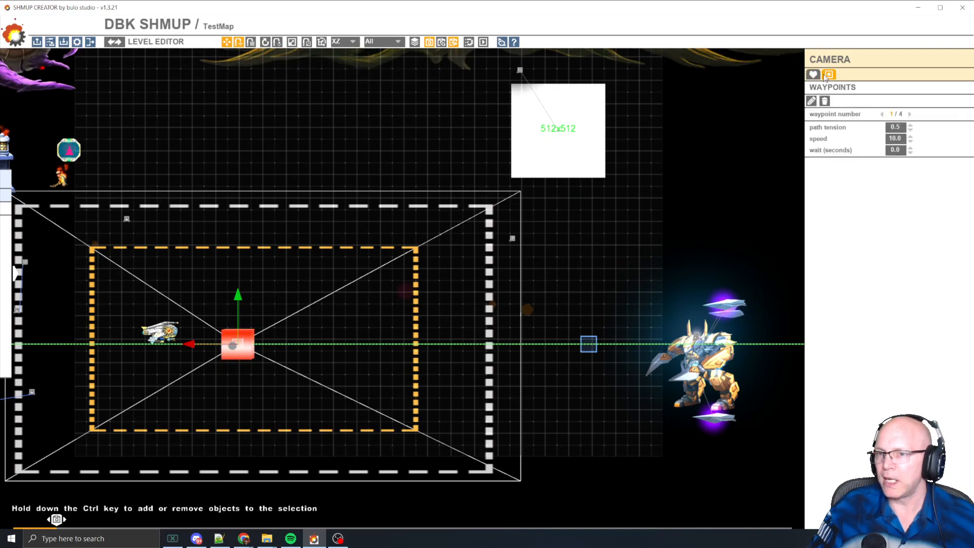
{"action": "left_click", "coordinate": [814, 74]}
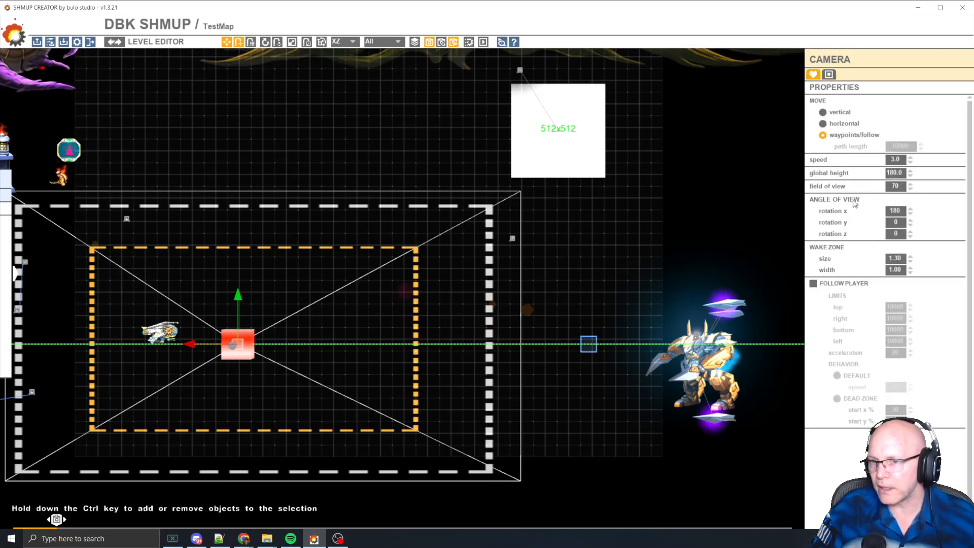
{"action": "mouse_move", "coordinate": [831, 251]}
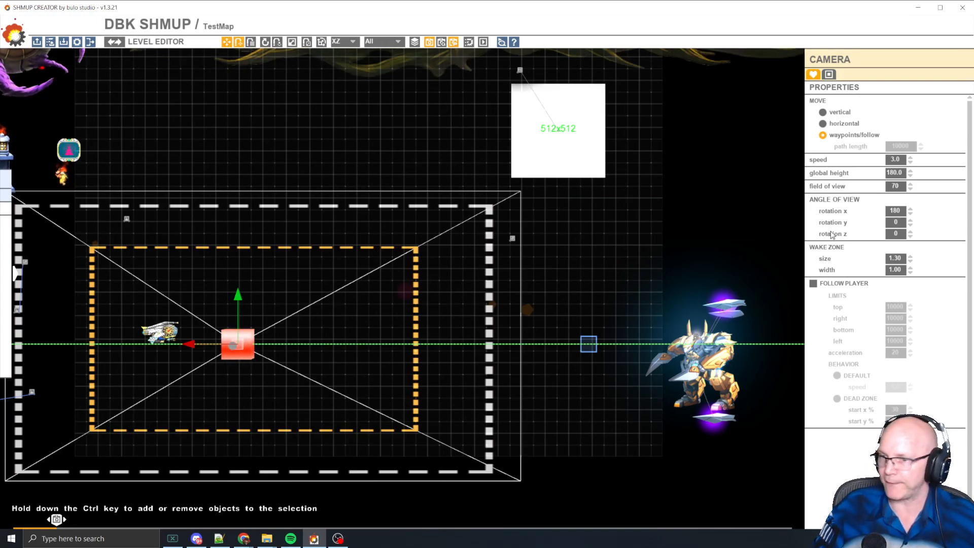
Step: Examine the camera effect trigger's speed and transition settings and its position relative to the camera's white dashed frame
{"action": "scroll", "coordinate": [501, 248], "scroll_direction": "up", "scroll_amount": 3}
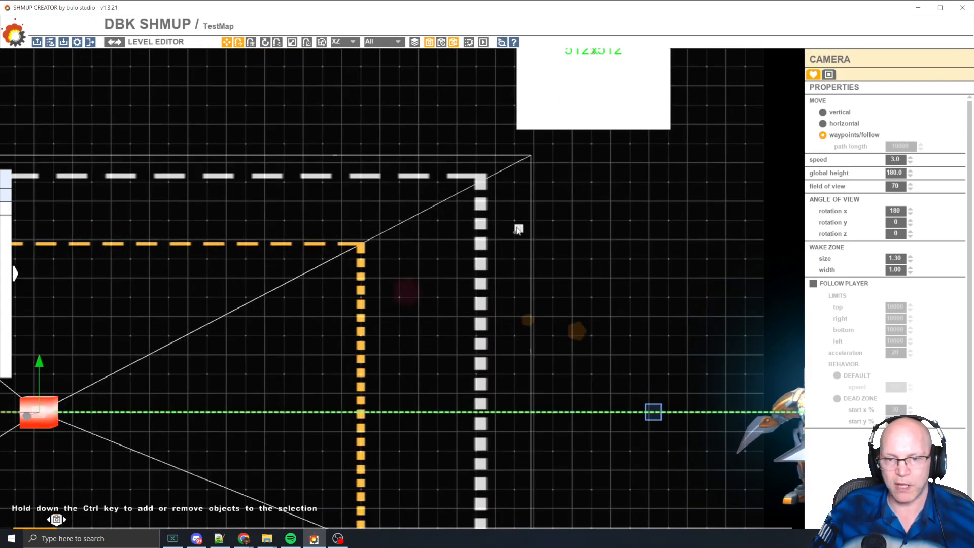
{"action": "left_click", "coordinate": [512, 238]}
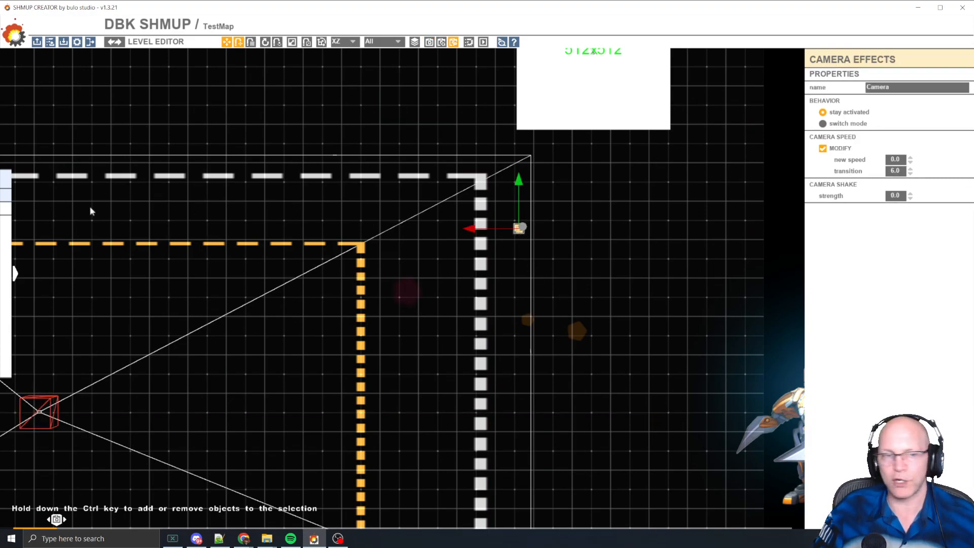
{"action": "right_click", "coordinate": [134, 205]}
{"action": "left_click", "coordinate": [647, 205]}
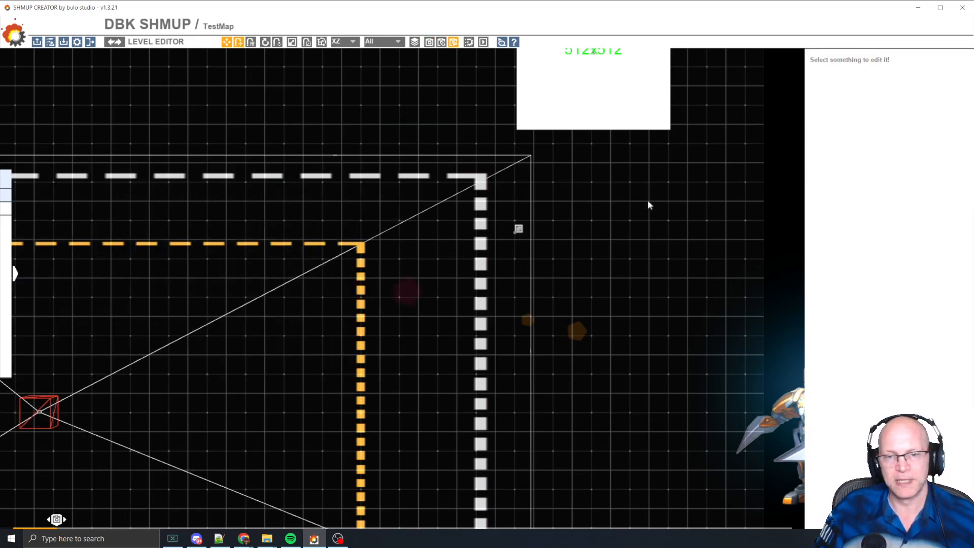
{"action": "left_click", "coordinate": [518, 231]}
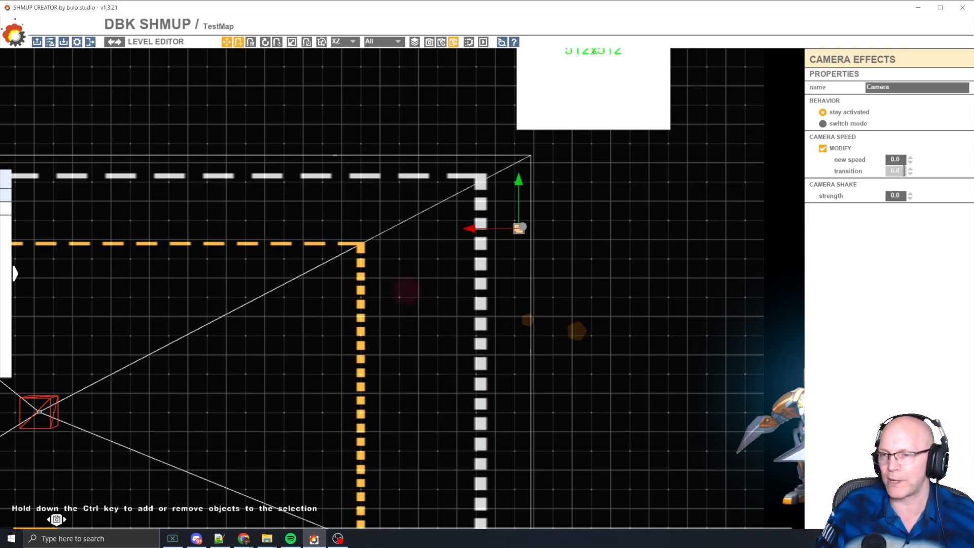
{"action": "scroll", "coordinate": [653, 345], "scroll_direction": "down", "scroll_amount": 4}
{"action": "middle_click_drag", "start_coordinate": [653, 345], "coordinate": [723, 209]}
{"action": "scroll", "coordinate": [677, 147], "scroll_direction": "down", "scroll_amount": 2}
{"action": "middle_click_drag", "start_coordinate": [676, 143], "coordinate": [589, 245]}
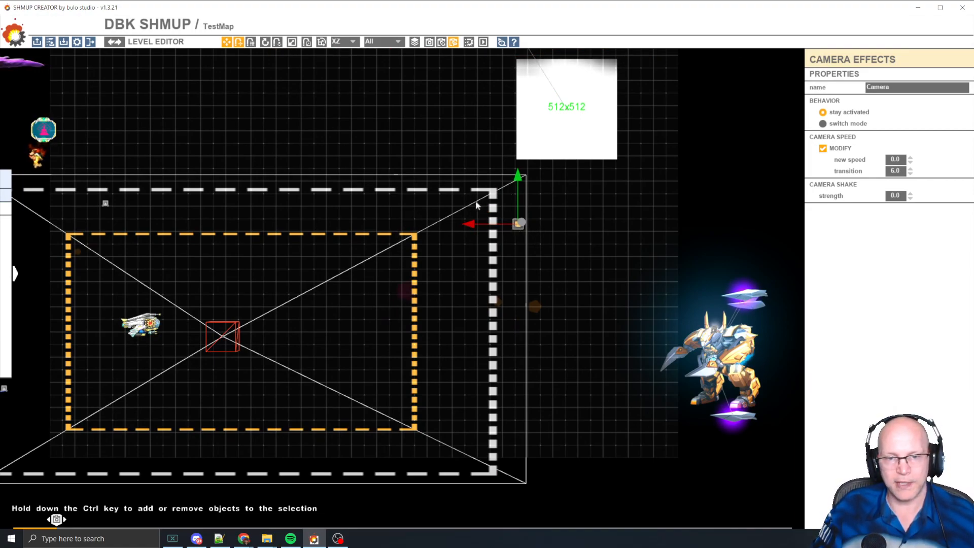
{"action": "left_click", "coordinate": [525, 237]}
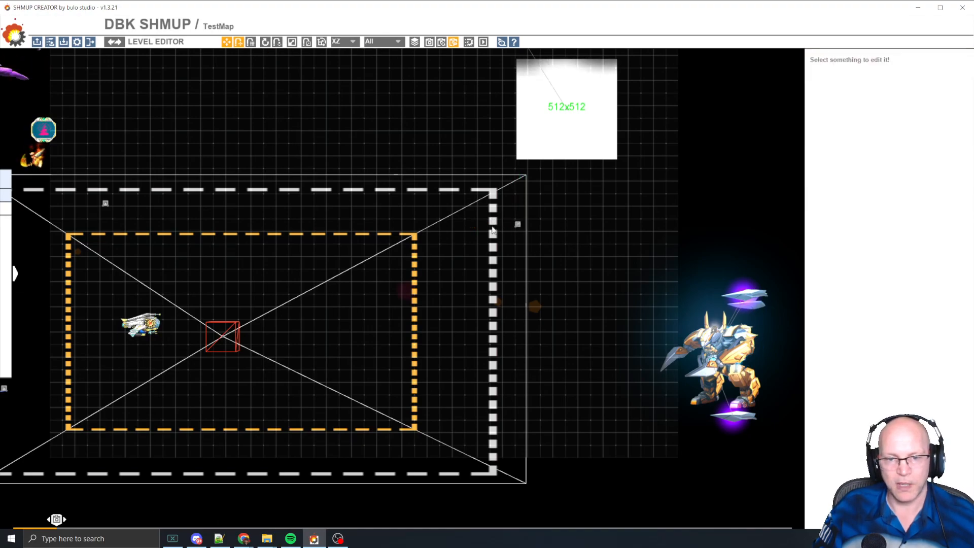
{"action": "left_click", "coordinate": [518, 224]}
{"action": "left_click", "coordinate": [579, 225]}
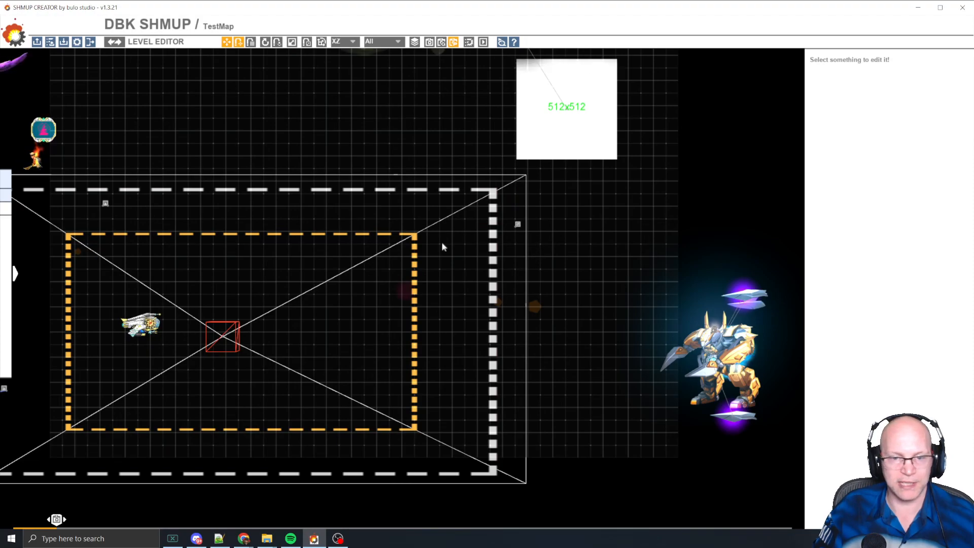
Step: Preview the level, and move the boss back toward the camera so it overlaps the white dashed frame's right edge
{"action": "key", "text": "space"}
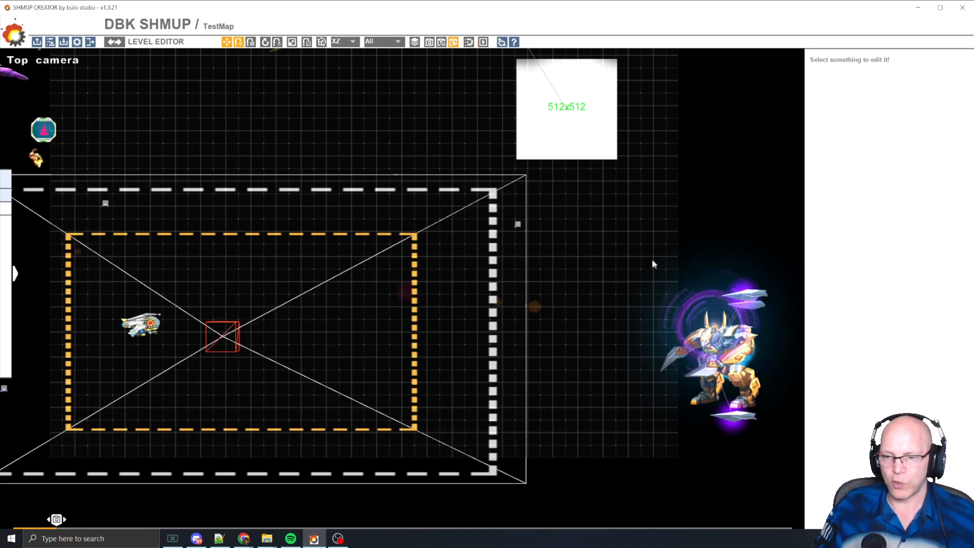
{"action": "left_click", "coordinate": [666, 353]}
{"action": "left_click_drag", "start_coordinate": [666, 353], "coordinate": [398, 339]}
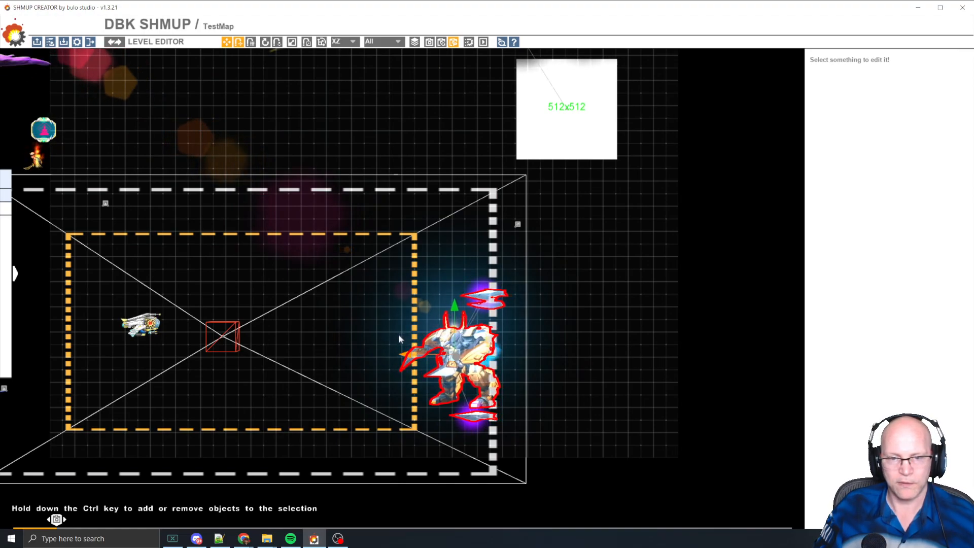
Step: Preview the level in the editor and playtest the boss encounter twice to check where the camera stops
{"action": "key", "text": "space"}
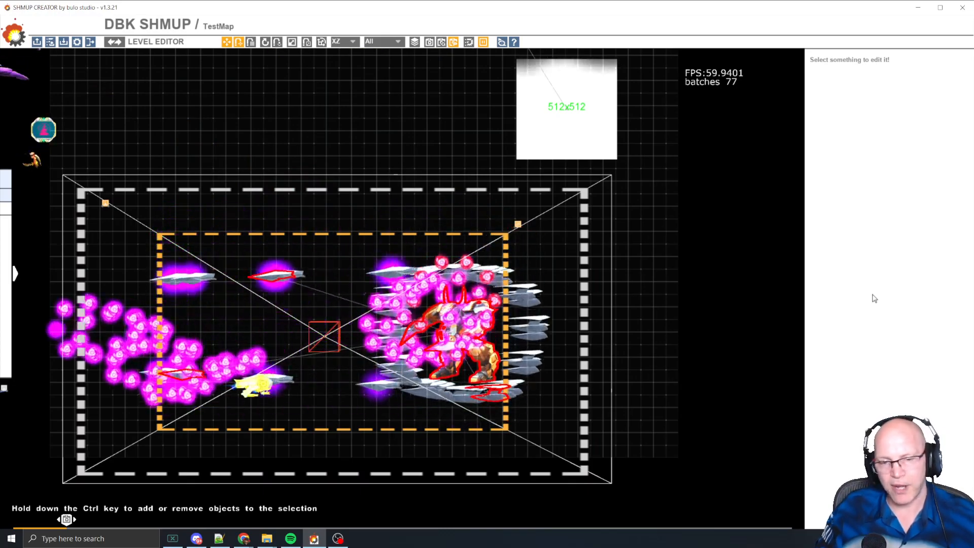
{"action": "key", "text": "Return"}
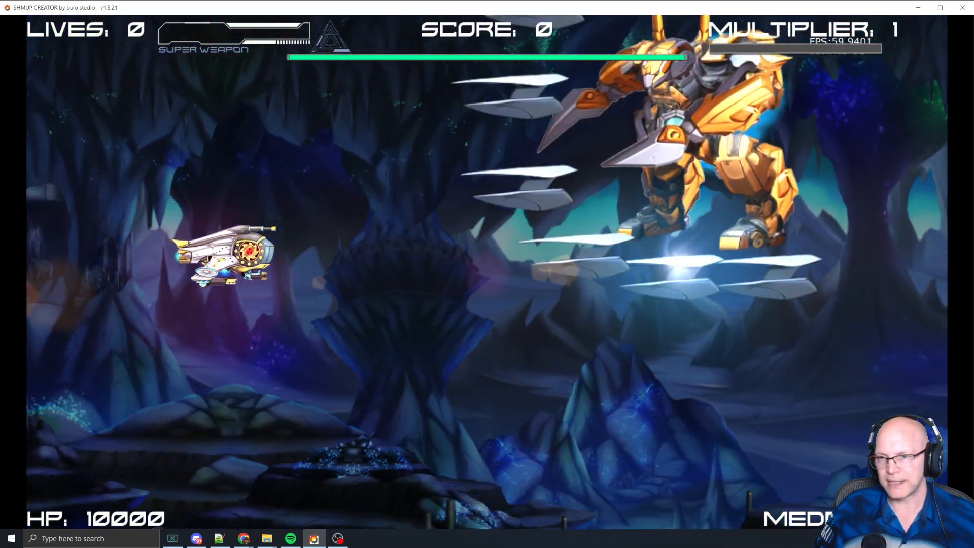
{"action": "key", "text": "Escape"}
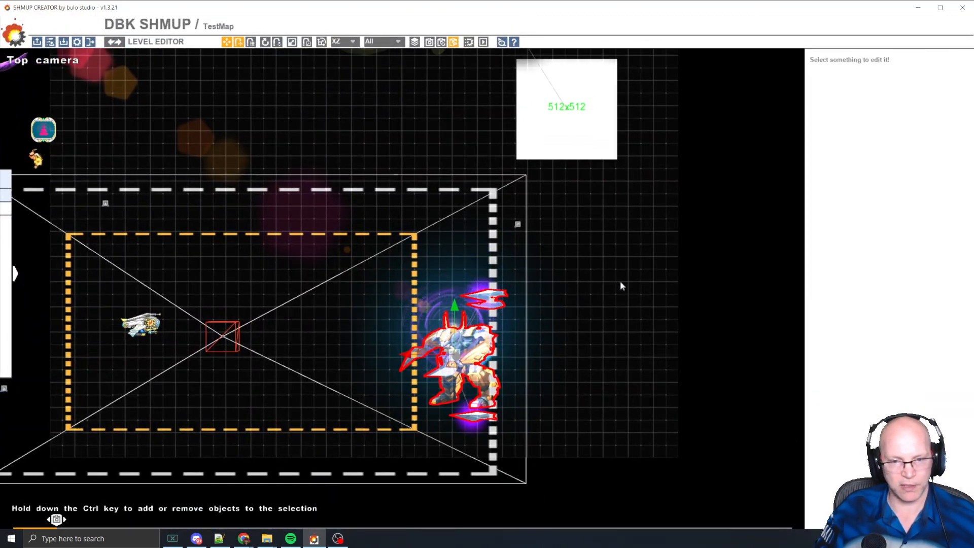
{"action": "key", "text": "Return"}
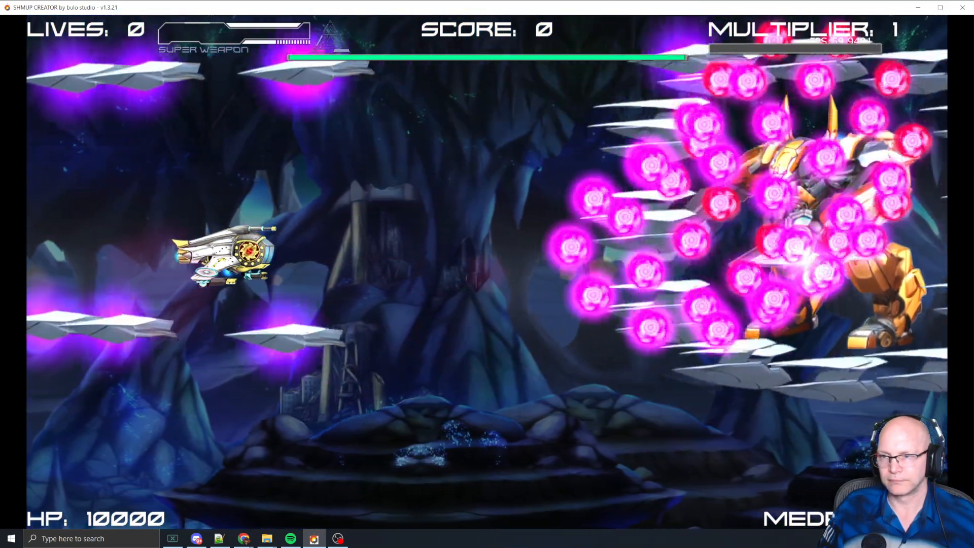
{"action": "key", "text": "Escape"}
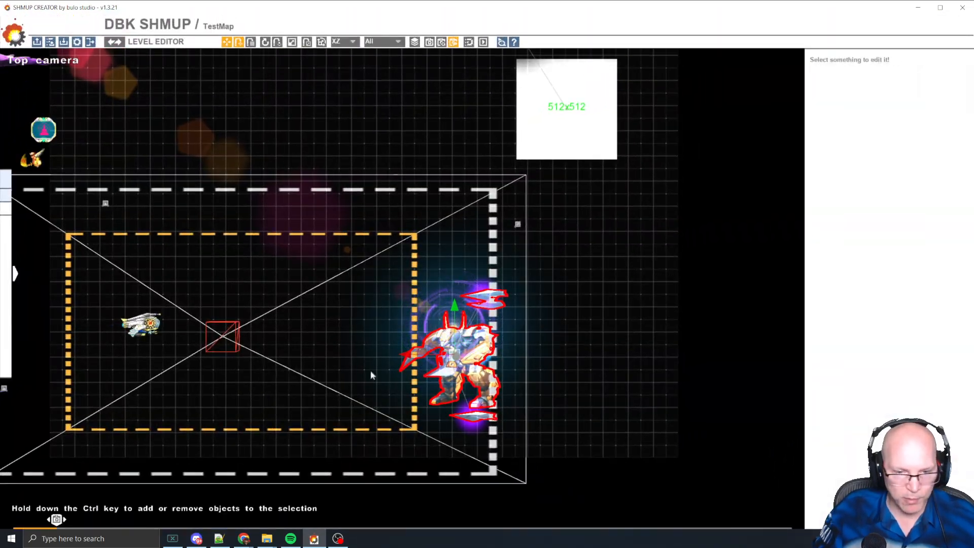
Step: Shift the boss slightly left, just inside the white dashed frame, and playtest the encounter
{"action": "left_click_drag", "start_coordinate": [399, 358], "coordinate": [371, 362]}
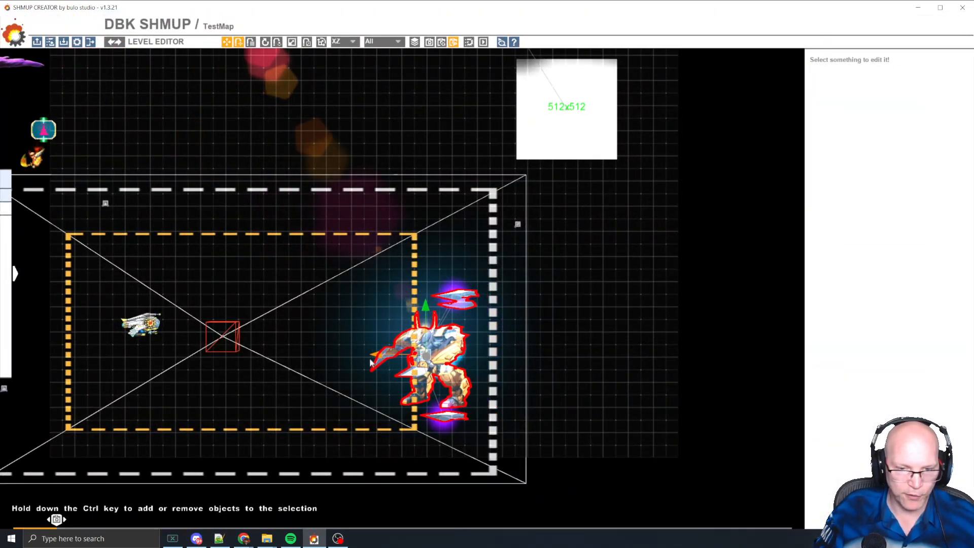
{"action": "key", "text": "F5"}
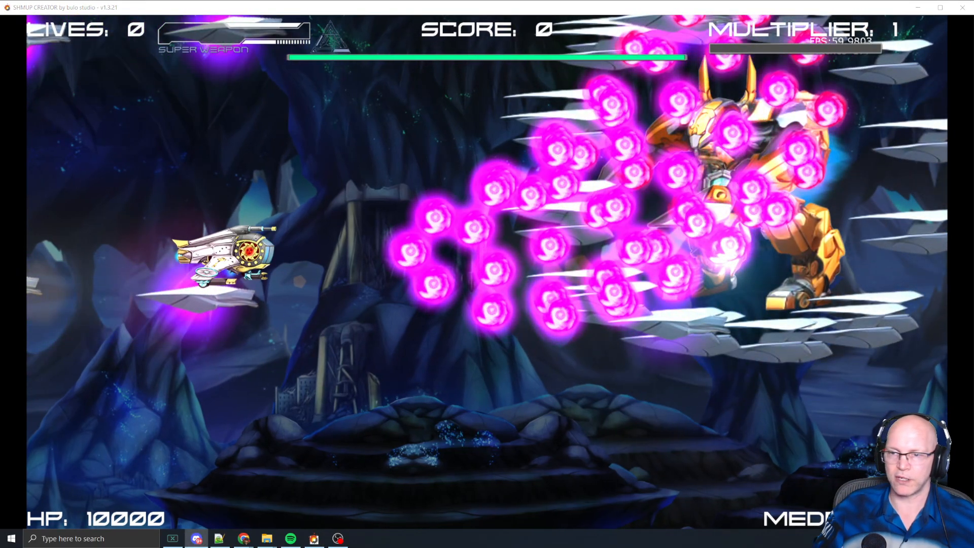
{"action": "key", "text": "Escape"}
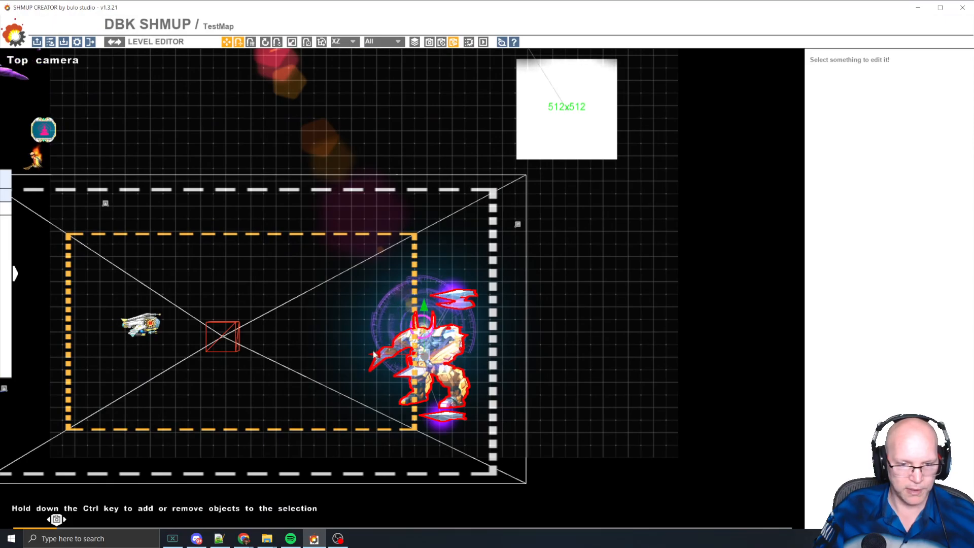
Step: Shift the boss farther left so it straddles the orange frame's right edge, and playtest the encounter while moving the ship
{"action": "left_click_drag", "start_coordinate": [375, 356], "coordinate": [335, 363]}
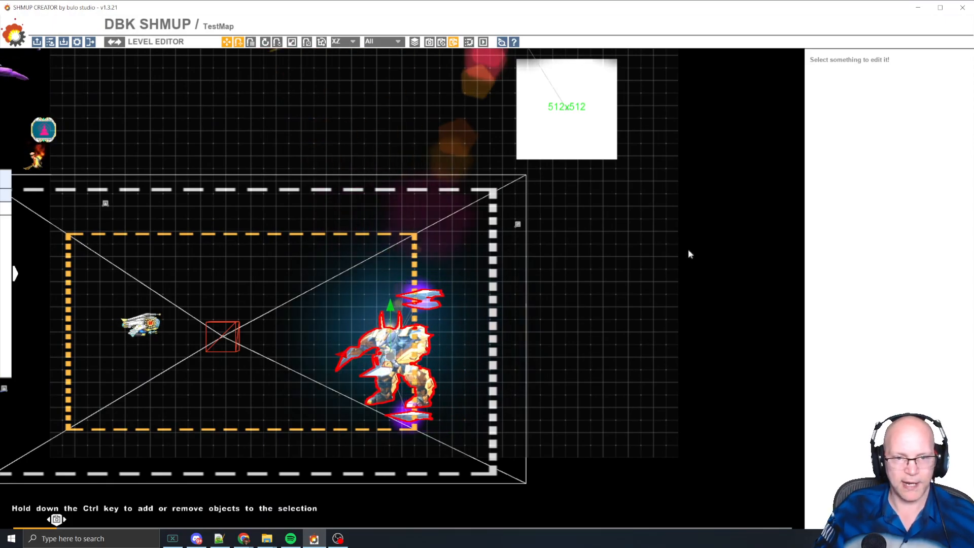
{"action": "key", "text": "F5"}
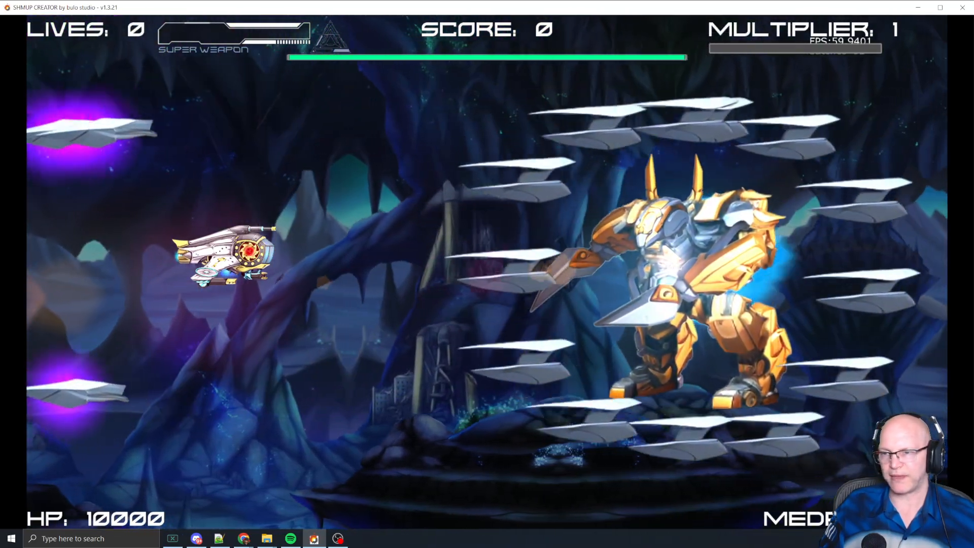
{"action": "key", "text": "Left"}
{"action": "key", "text": "Down"}
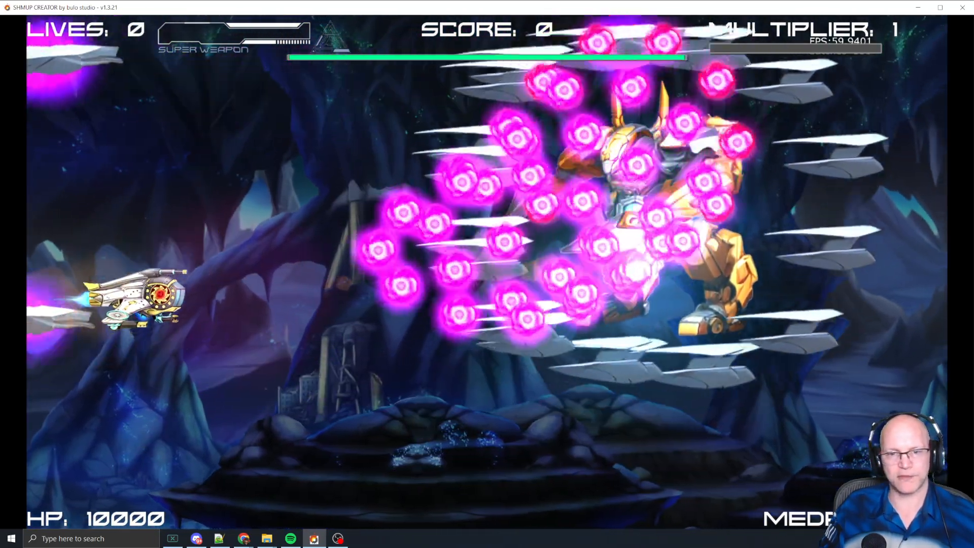
{"action": "key", "text": "Escape"}
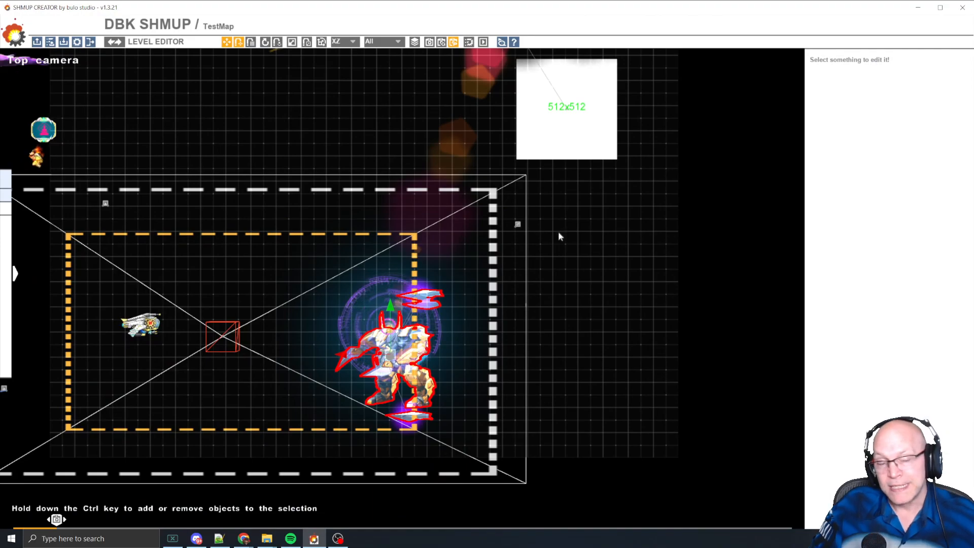
Step: Select the camera effect trigger beyond the white dashed frame and examine its placement and speed settings
{"action": "scroll", "coordinate": [550, 236], "scroll_direction": "up", "scroll_amount": 3}
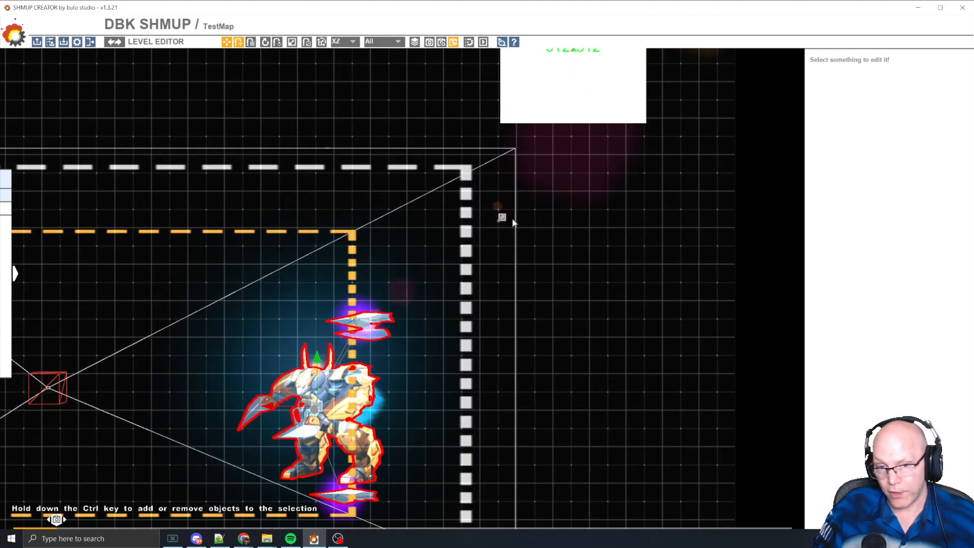
{"action": "left_click", "coordinate": [502, 218]}
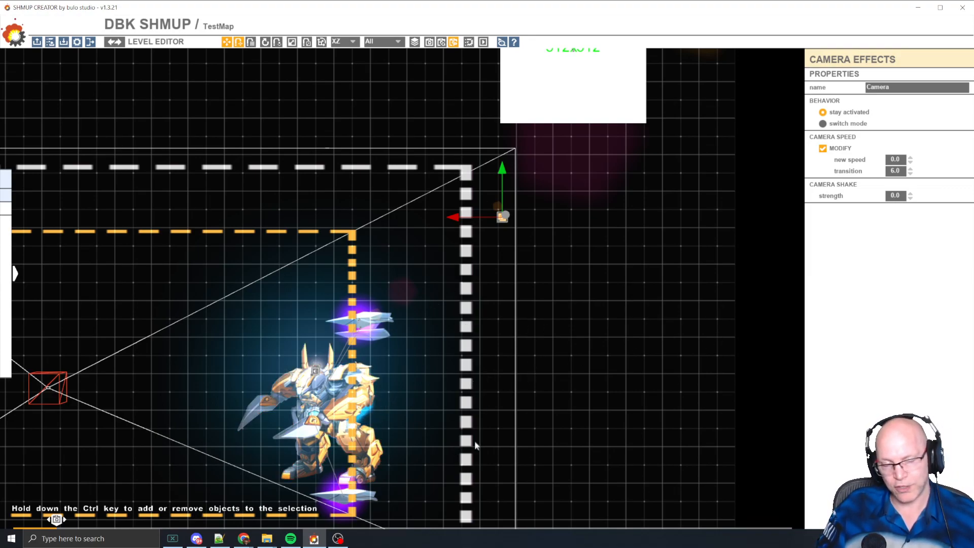
{"action": "middle_click_drag", "start_coordinate": [474, 441], "coordinate": [506, 327]}
{"action": "scroll", "coordinate": [505, 326], "scroll_direction": "down", "scroll_amount": 2}
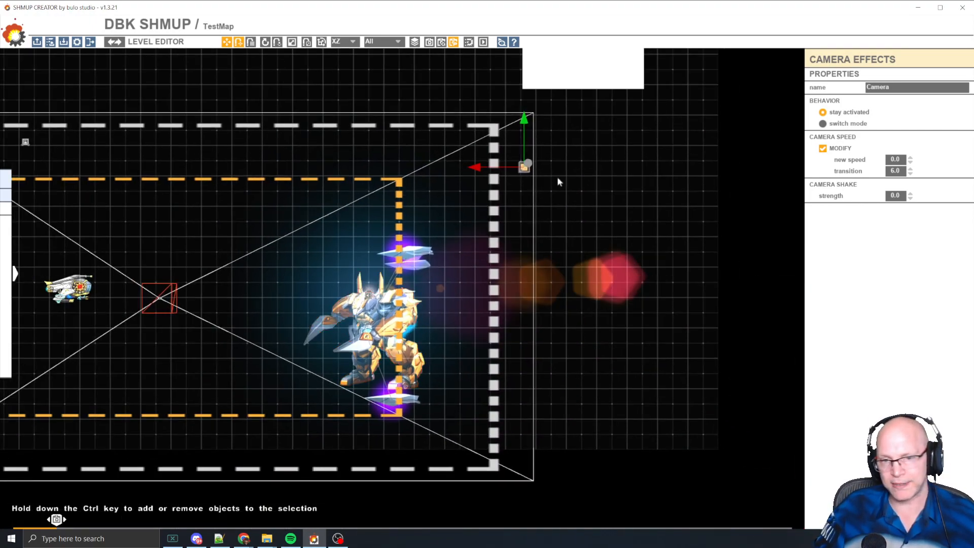
Step: Move the camera forward along its timeline until the camera effect trigger falls inside the white dashed frame, and reselect the trigger
{"action": "left_click", "coordinate": [533, 181]}
{"action": "left_click_drag", "start_coordinate": [62, 520], "coordinate": [71, 522]}
{"action": "left_click", "coordinate": [524, 168]}
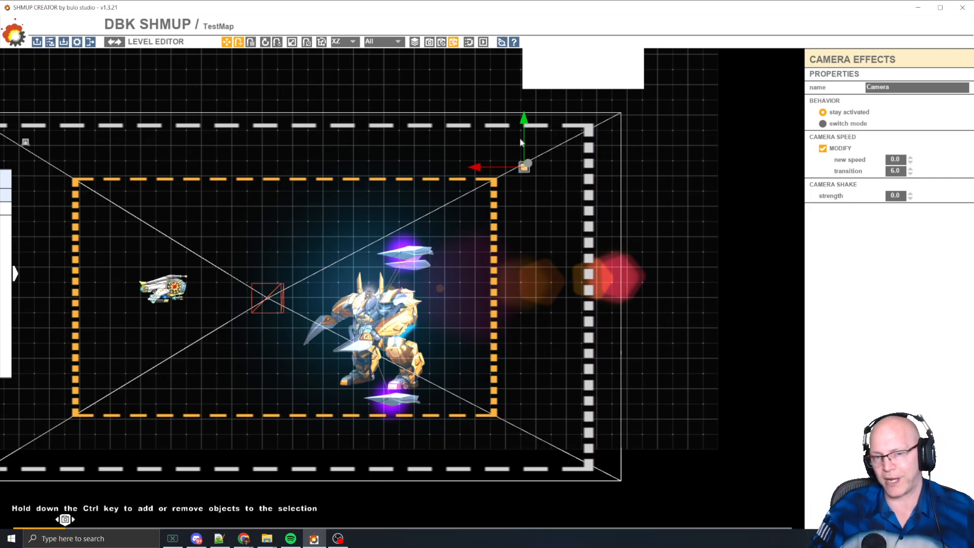
Step: Playtest the boss encounter with the camera effect trigger inside the white dashed frame, moving the ship back and down
{"action": "middle_click_drag", "start_coordinate": [665, 196], "coordinate": [682, 176]}
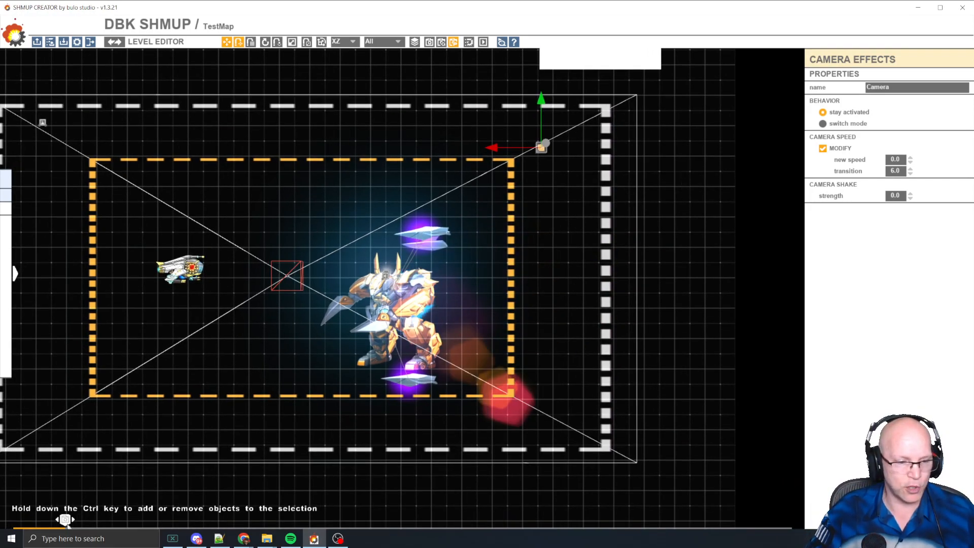
{"action": "key", "text": "space"}
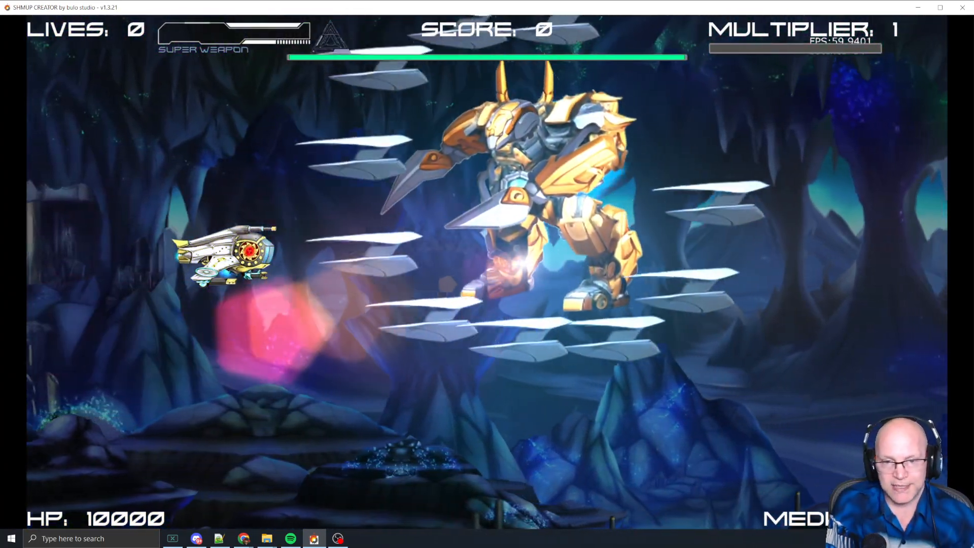
{"action": "key", "text": "Left"}
{"action": "key", "text": "Down"}
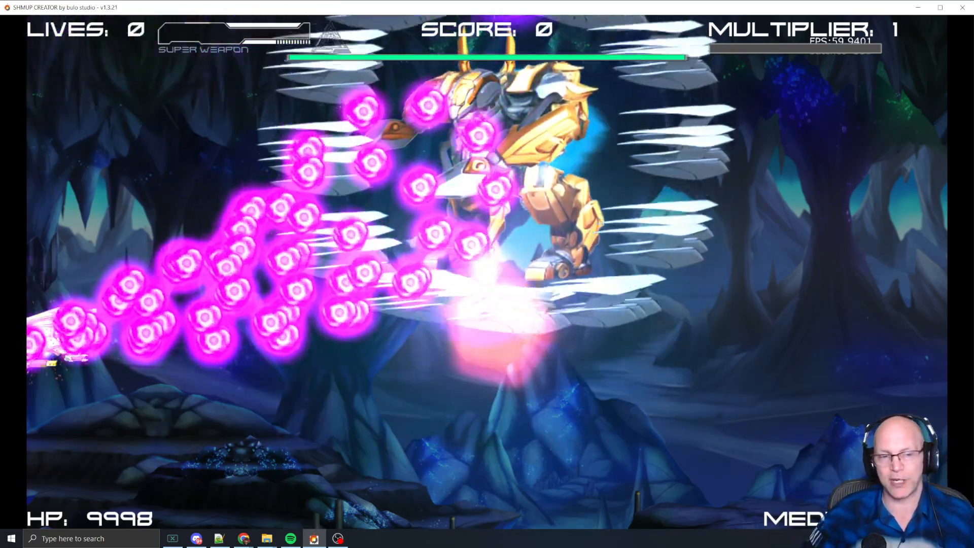
{"action": "key", "text": "Escape"}
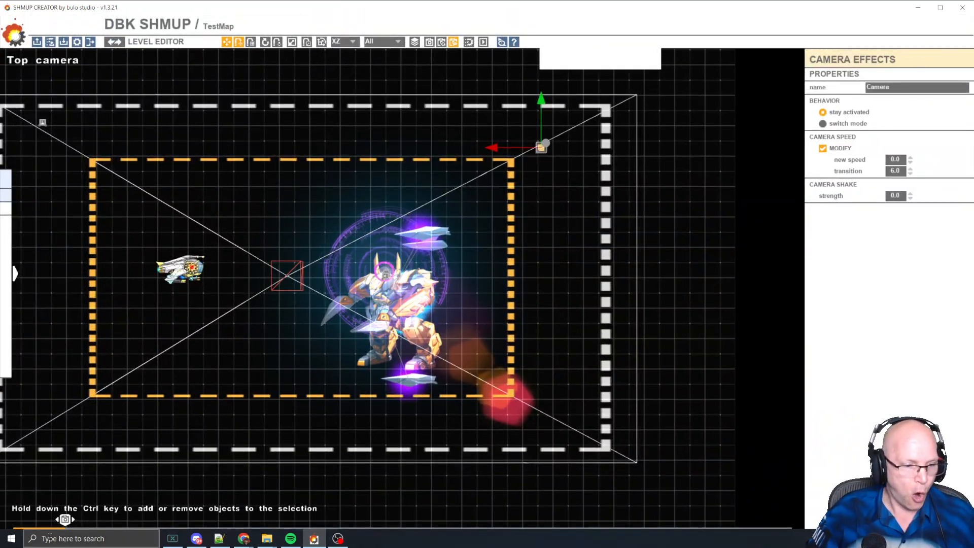
Step: Move the camera back along its timeline until the trigger lies just outside the white dashed frame, and playtest while moving the ship vertically
{"action": "left_click_drag", "start_coordinate": [65, 519], "coordinate": [56, 519]}
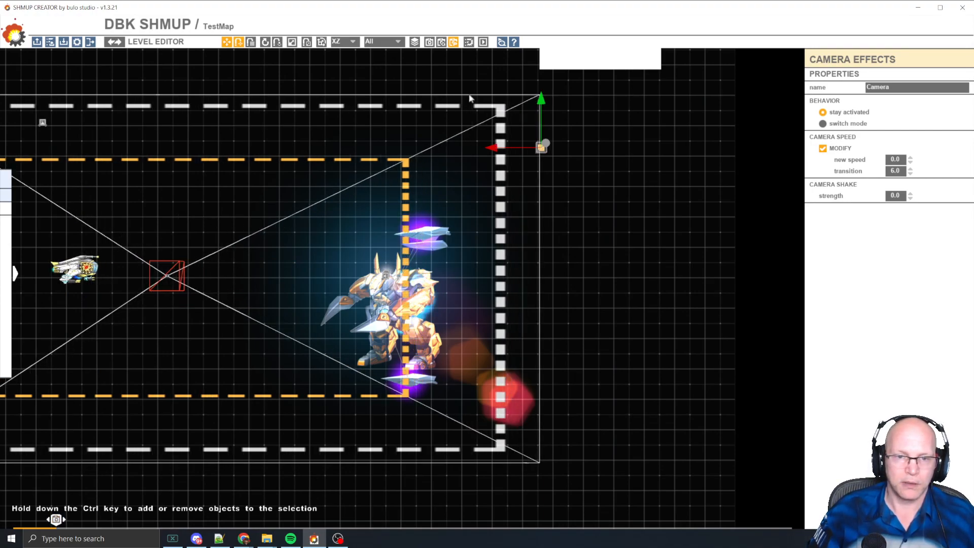
{"action": "key", "text": "space"}
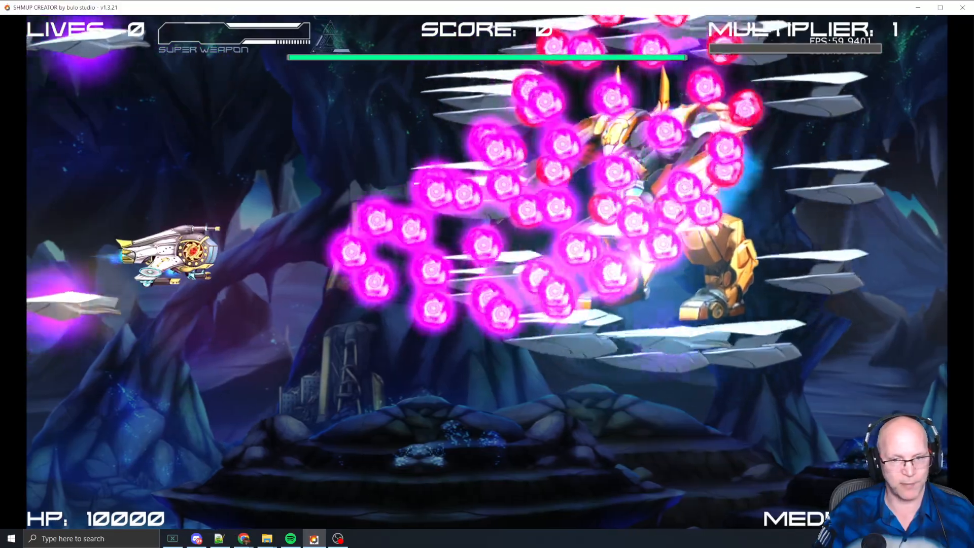
{"action": "key", "text": "Down"}
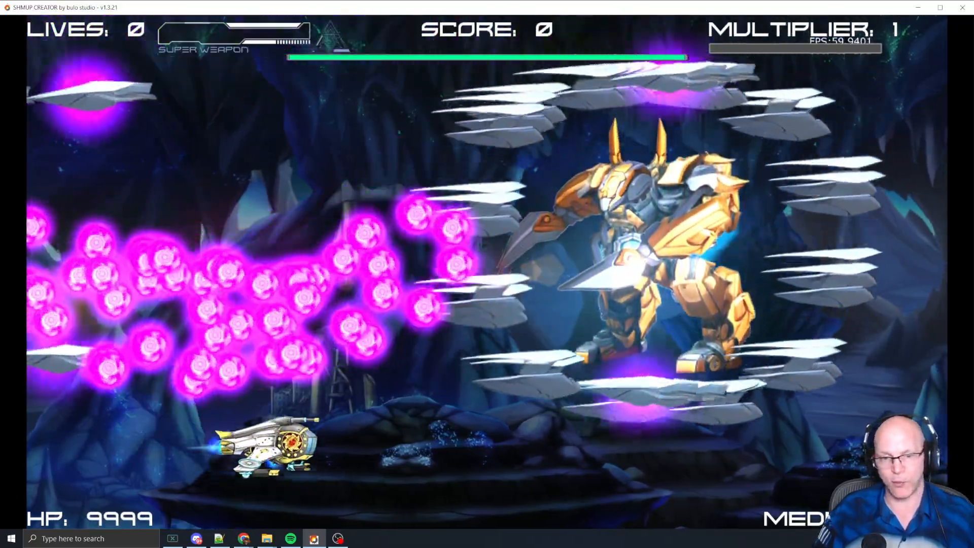
{"action": "key", "text": "Up"}
{"action": "key", "text": "Escape"}
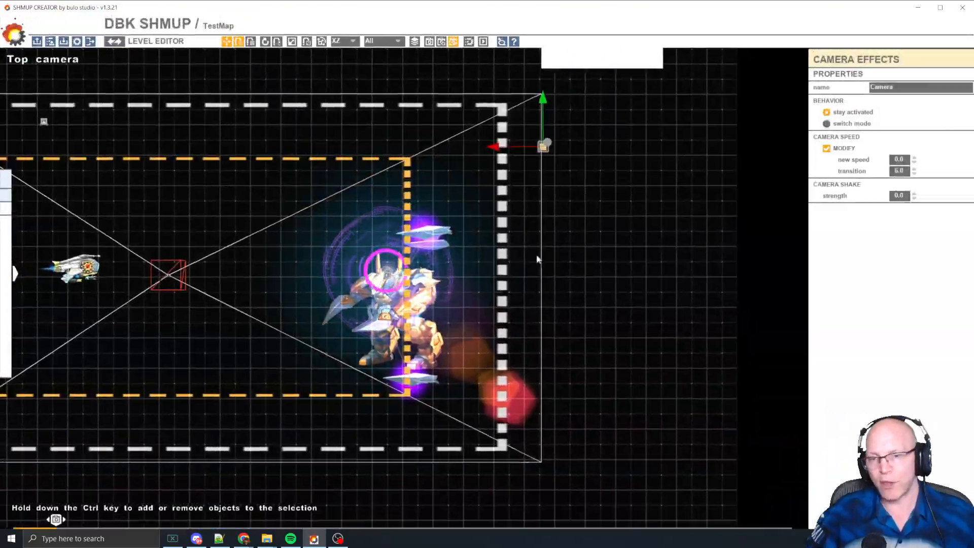
{"action": "middle_click_drag", "start_coordinate": [561, 236], "coordinate": [625, 233]}
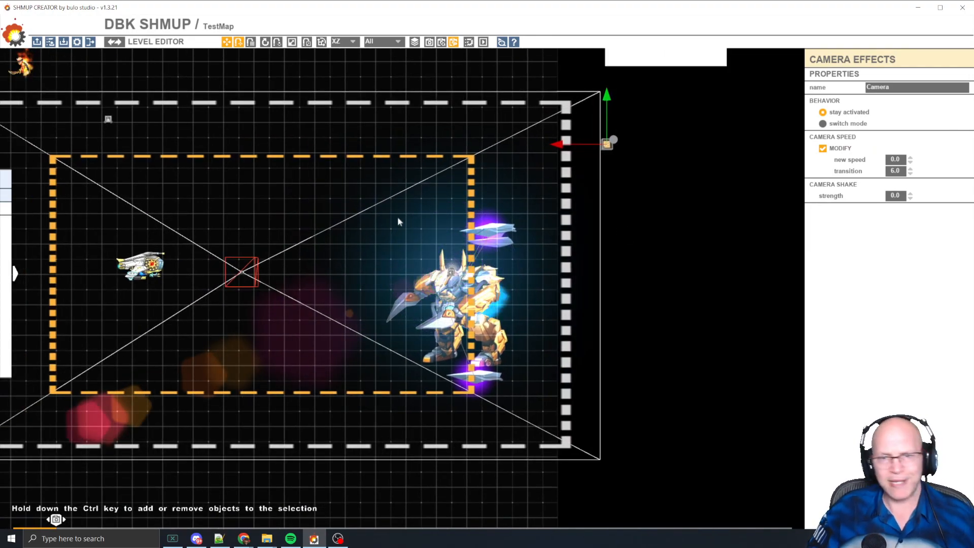